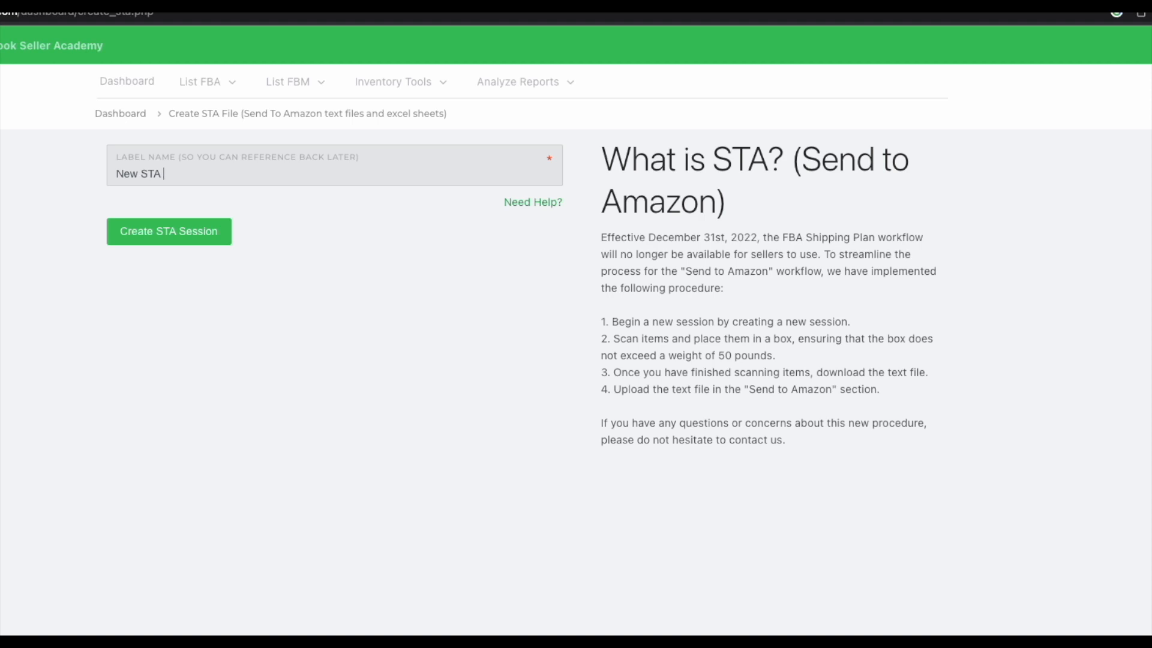
Create an STA session with the label name "New STA 12282022".
{"action": "type", "text": "12282022"}
{"action": "left_click", "coordinate": [185, 235]}
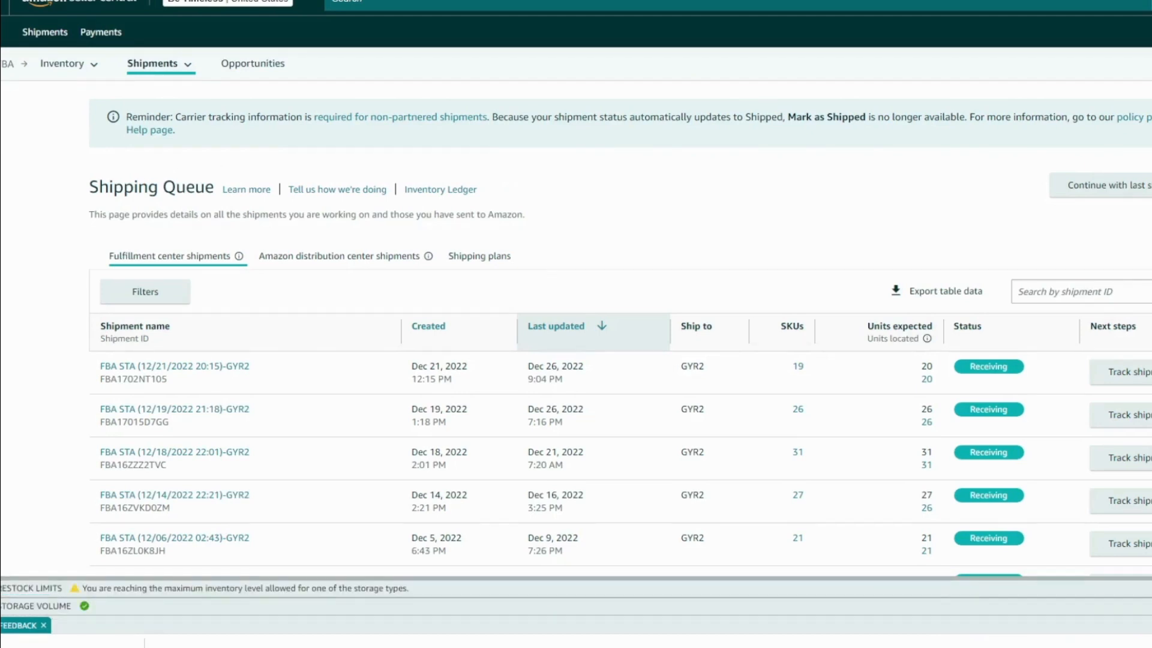
Switch to Amazon Seller Central, open Send to Amazon for shipments, and start a new workflow.
{"action": "mouse_move", "coordinate": [188, 74]}
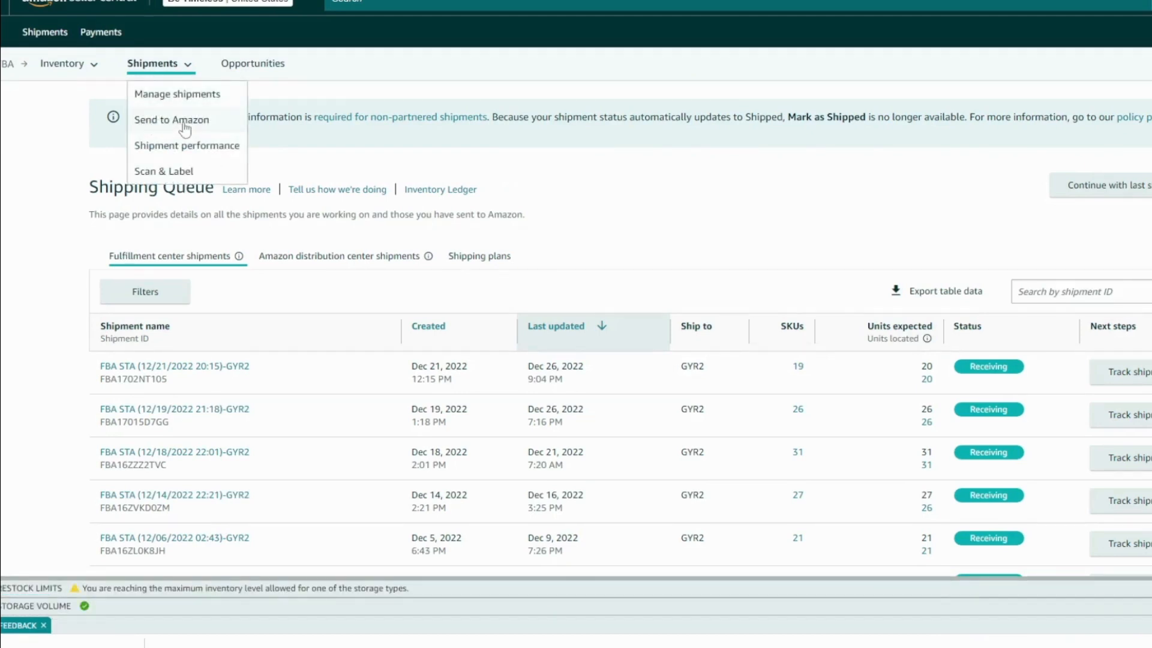
{"action": "left_click", "coordinate": [184, 122]}
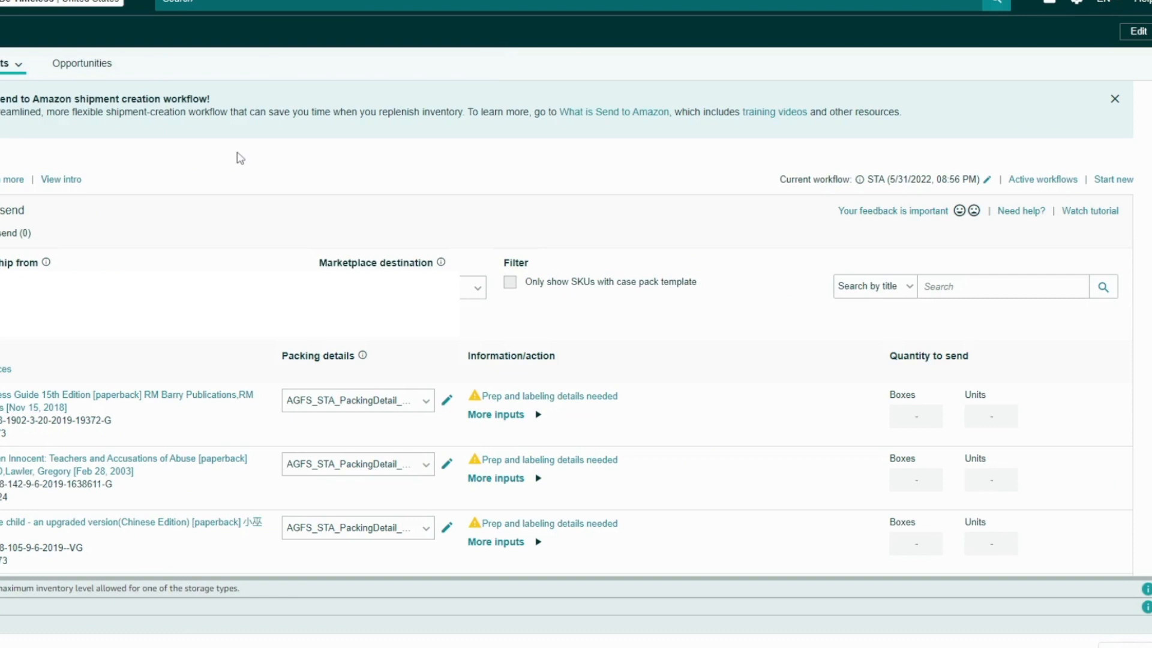
{"action": "left_click", "coordinate": [1105, 182]}
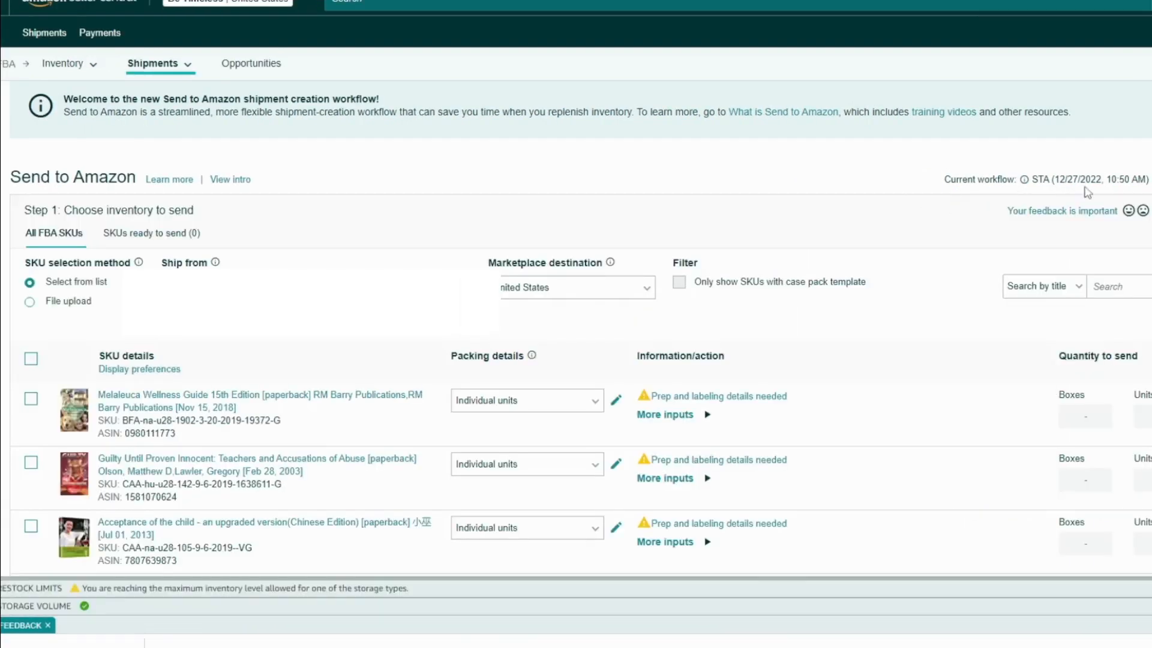
Rename the current workflow to "STA 12272022" and save the name.
{"action": "left_click", "coordinate": [1150, 178]}
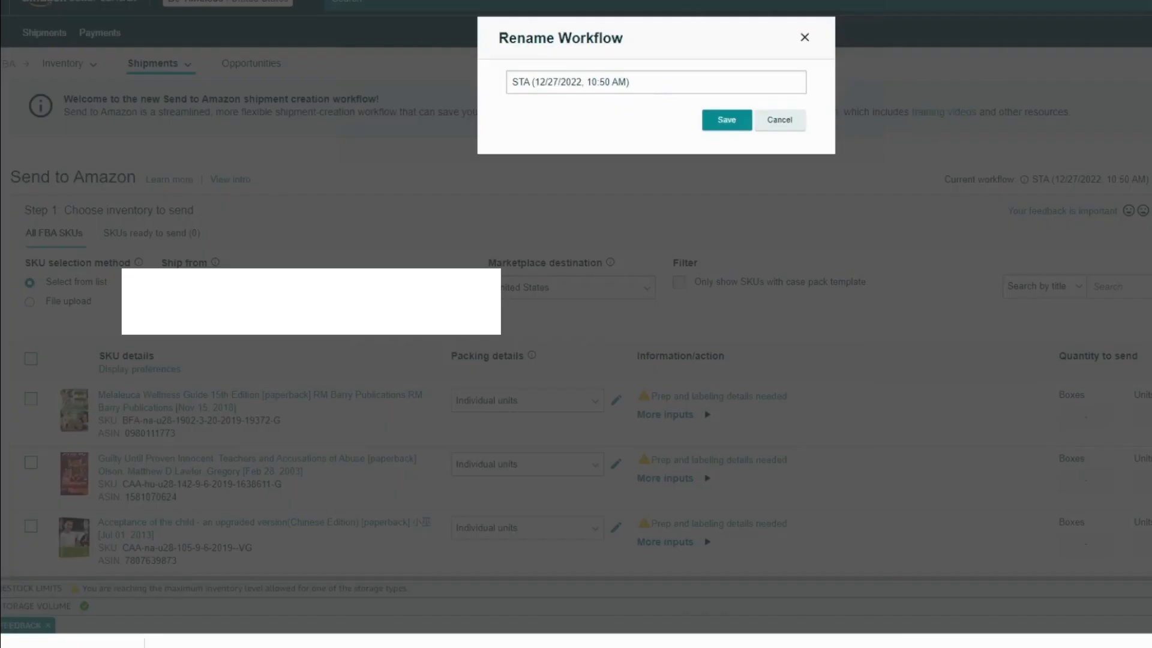
{"action": "left_click_drag", "start_coordinate": [632, 82], "coordinate": [511, 82]}
{"action": "left_click", "coordinate": [631, 82]}
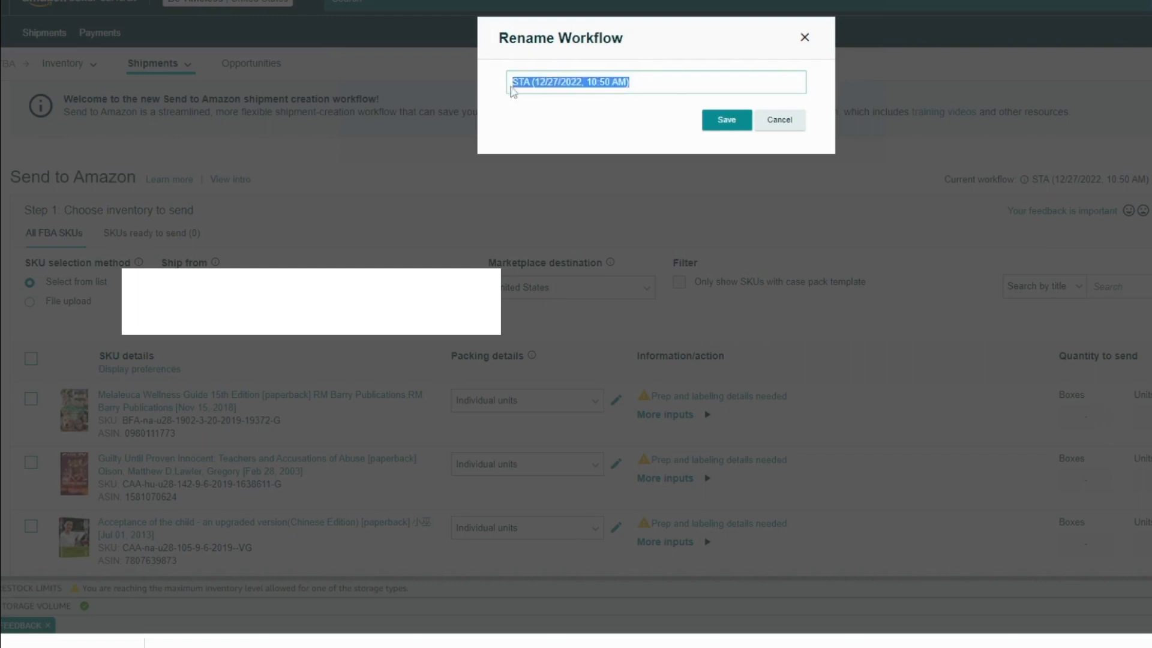
{"action": "type", "text": "STA 12272022"}
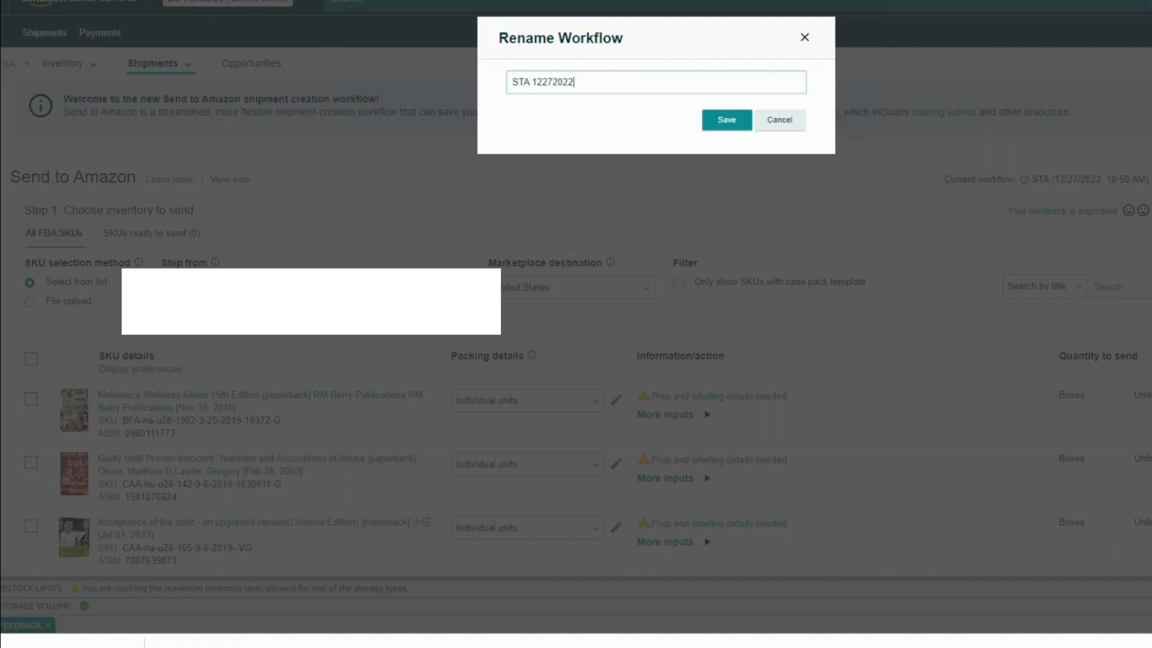
{"action": "left_click", "coordinate": [720, 121]}
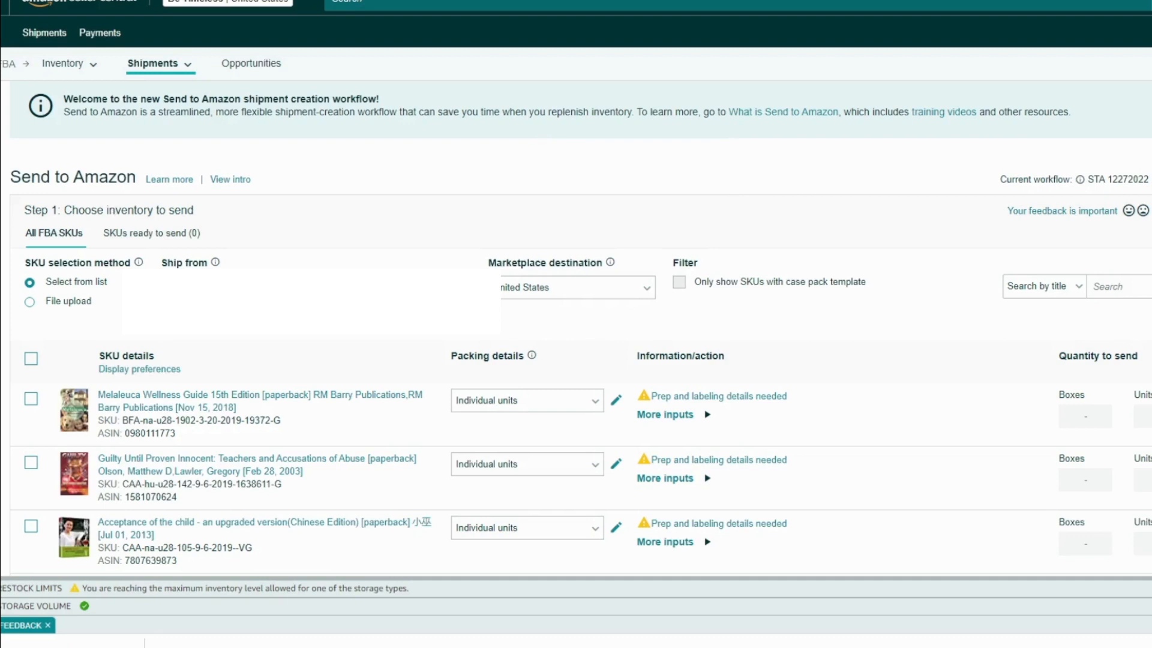
Change the SKU selection method to File upload and upload the completed inventory file.
{"action": "left_click", "coordinate": [66, 307]}
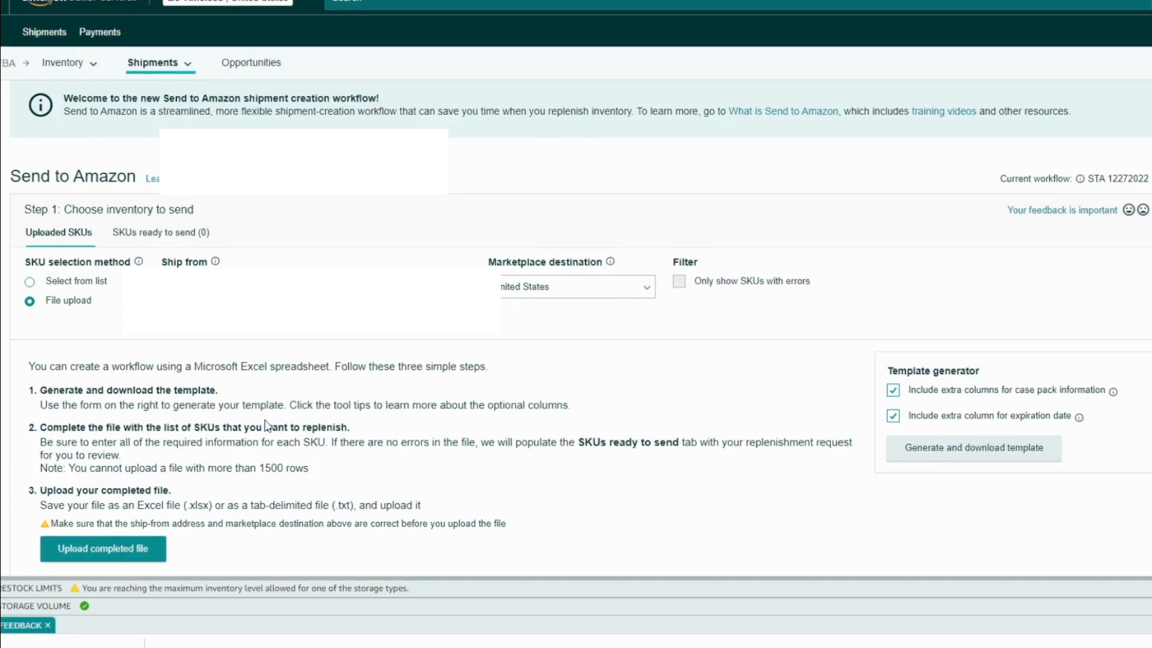
{"action": "scroll", "coordinate": [262, 423], "scroll_direction": "down", "scroll_amount": 3}
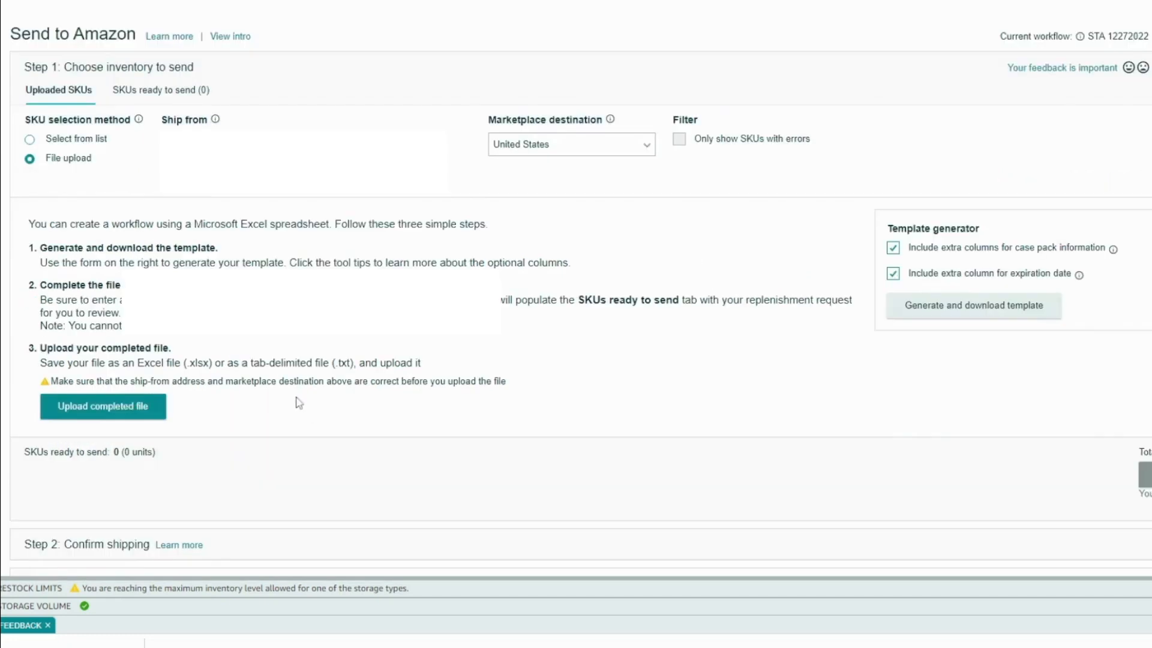
{"action": "left_click", "coordinate": [137, 415]}
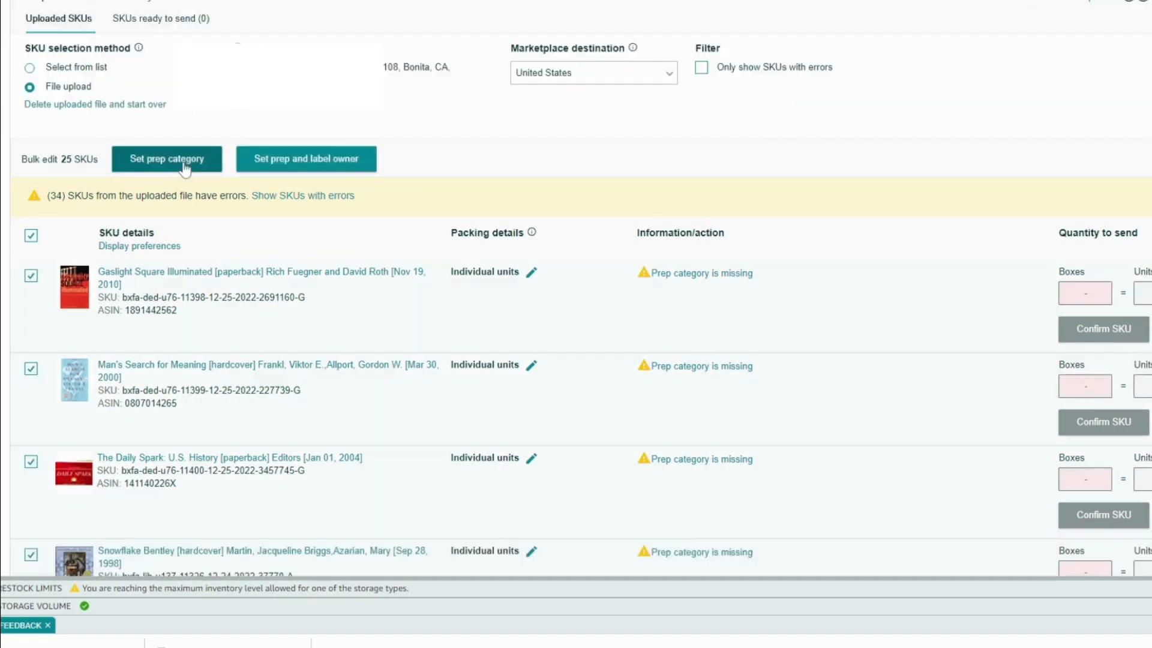
Bulk set the prep category of the 25 selected SKUs to "No prep needed" and save it.
{"action": "left_click", "coordinate": [183, 168]}
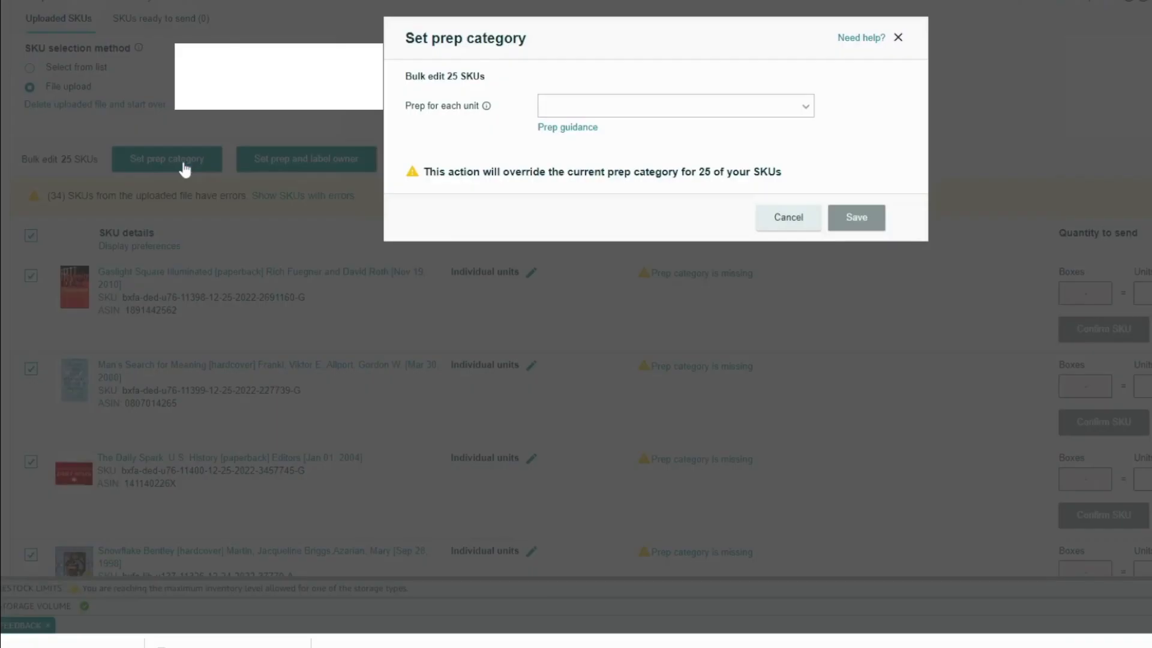
{"action": "left_click", "coordinate": [687, 121]}
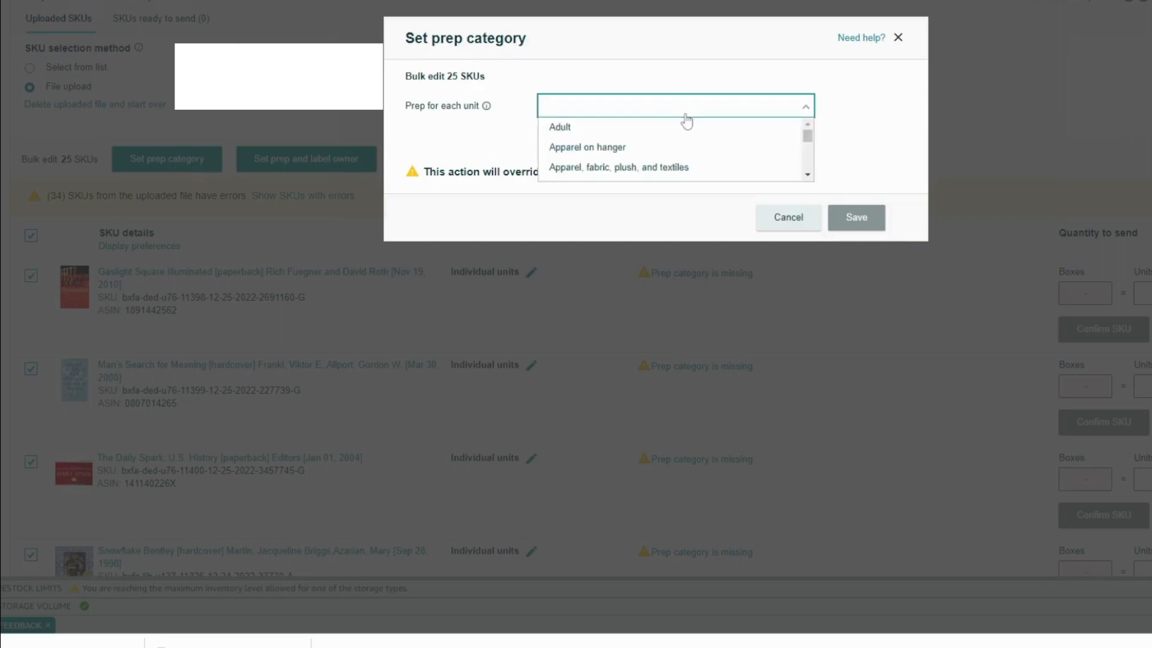
{"action": "left_click", "coordinate": [807, 177]}
{"action": "scroll", "coordinate": [809, 177], "scroll_direction": "down", "scroll_amount": 5}
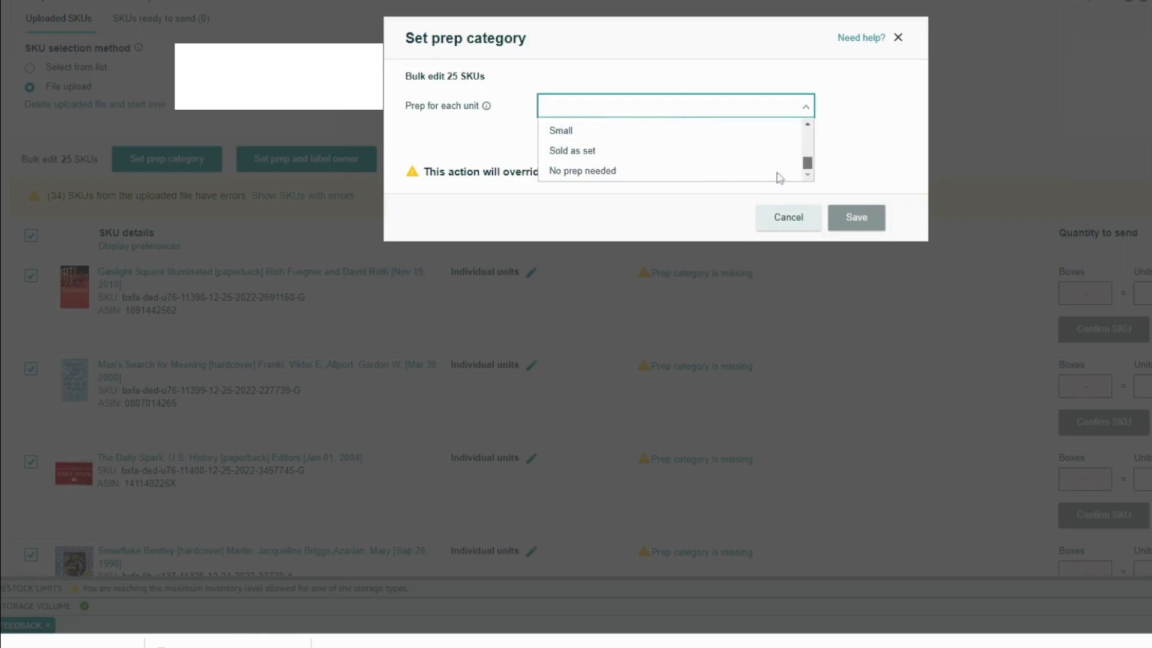
{"action": "left_click", "coordinate": [615, 177]}
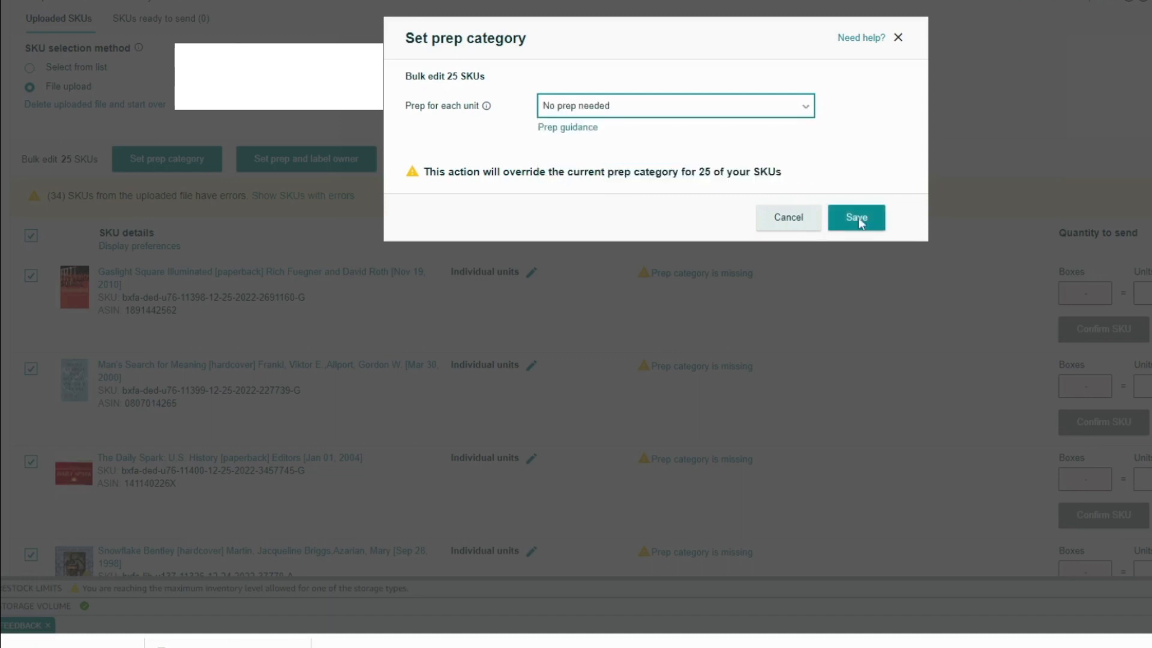
{"action": "left_click", "coordinate": [863, 224]}
{"action": "left_click", "coordinate": [857, 219]}
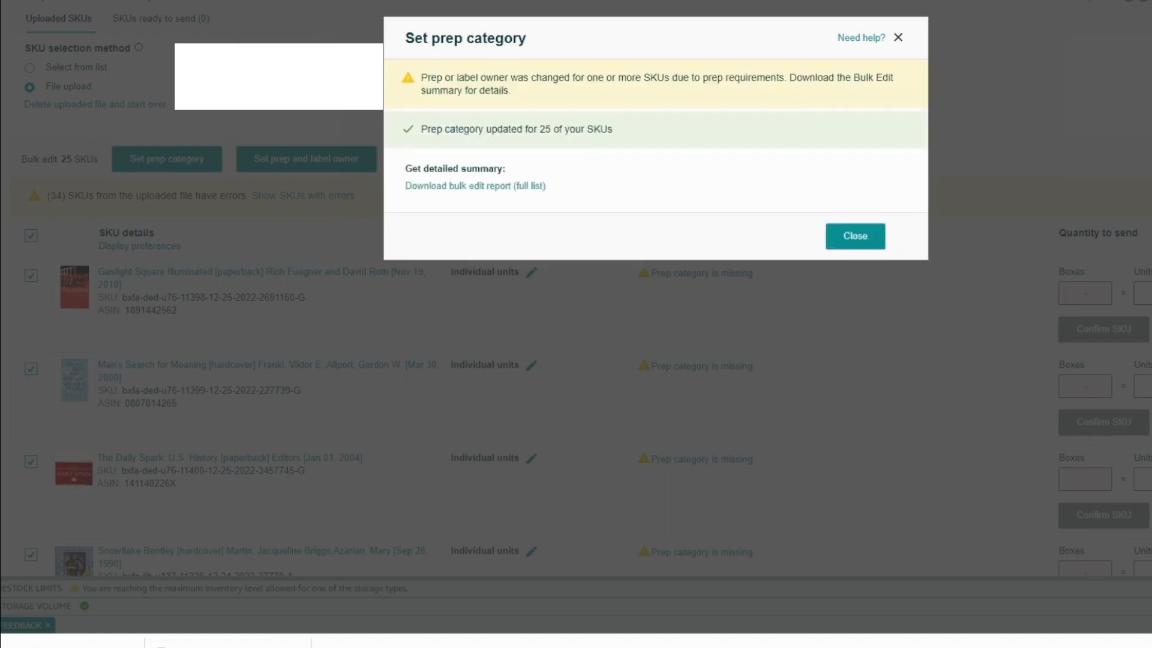
{"action": "left_click", "coordinate": [855, 235]}
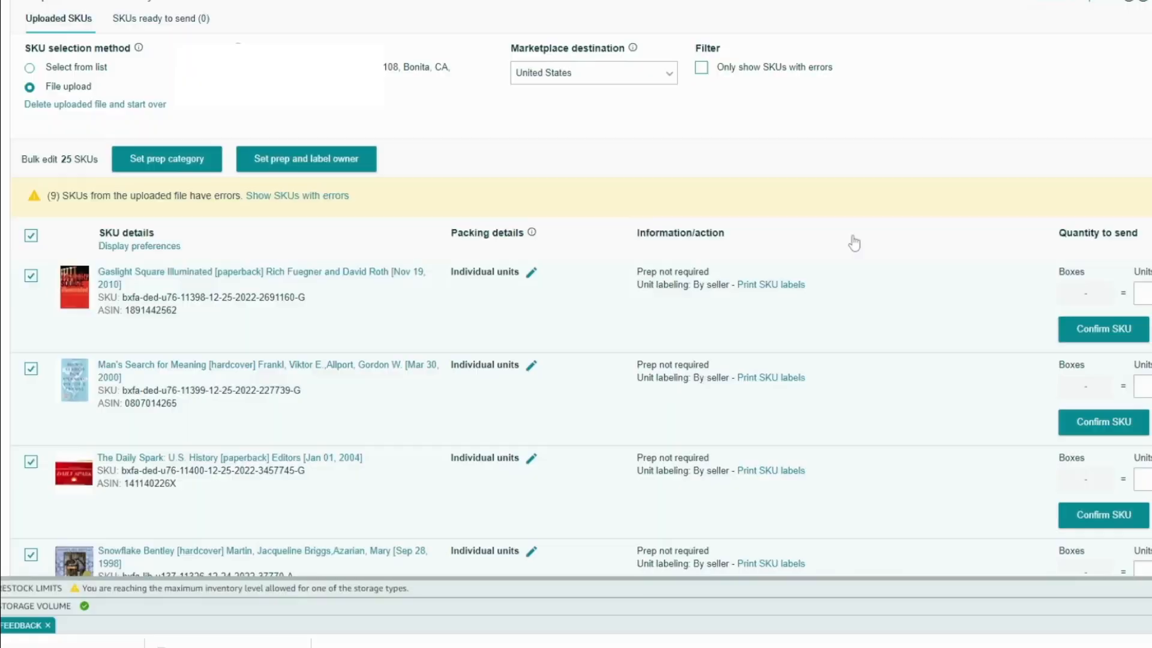
Set the prep category of the remaining 9 SKUs to "No prep needed" and continue to packing the individual units.
{"action": "left_click", "coordinate": [168, 159]}
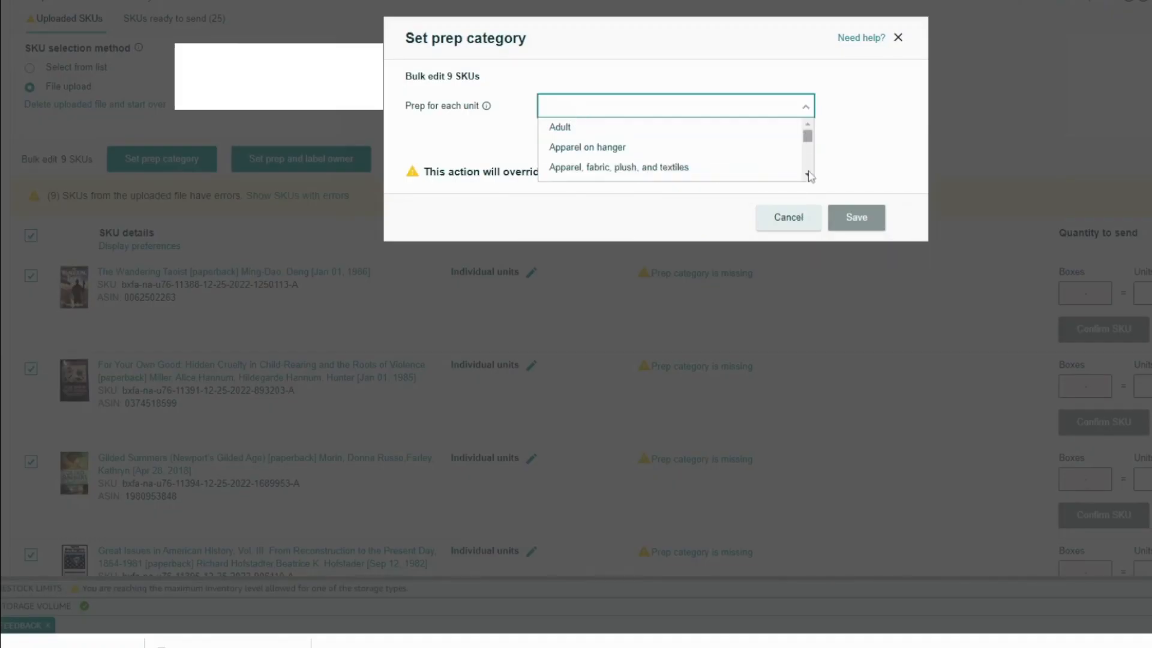
{"action": "scroll", "coordinate": [690, 168], "scroll_direction": "down", "scroll_amount": 5}
{"action": "left_click", "coordinate": [723, 175]}
{"action": "left_click", "coordinate": [856, 217]}
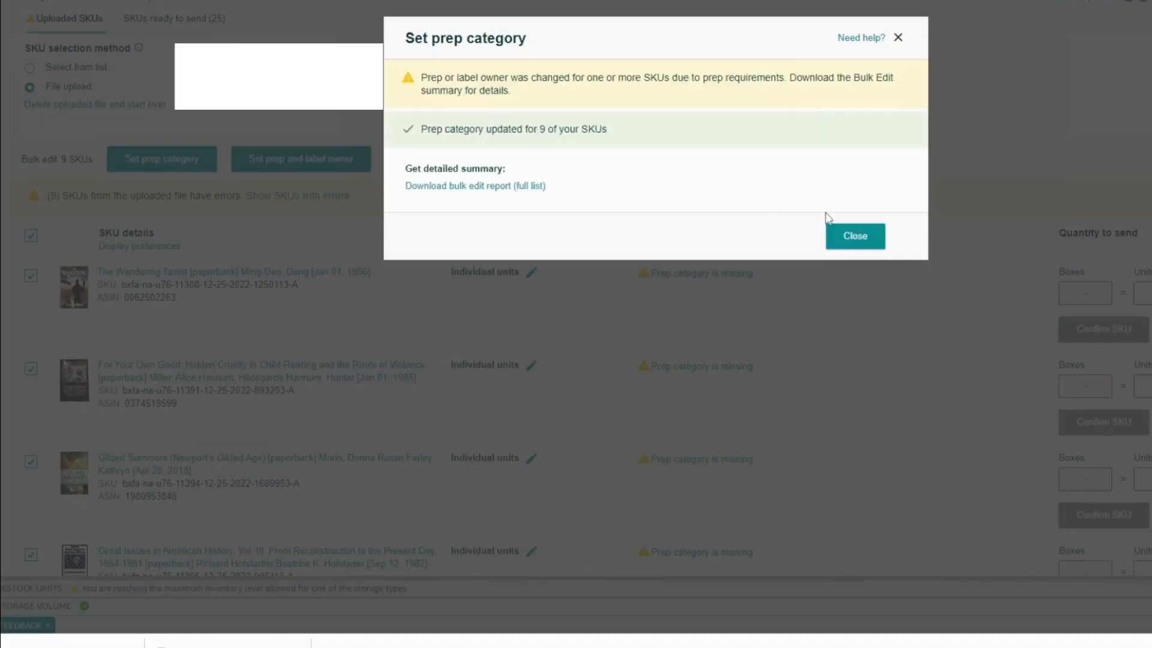
{"action": "left_click", "coordinate": [855, 236]}
{"action": "left_click", "coordinate": [898, 378]}
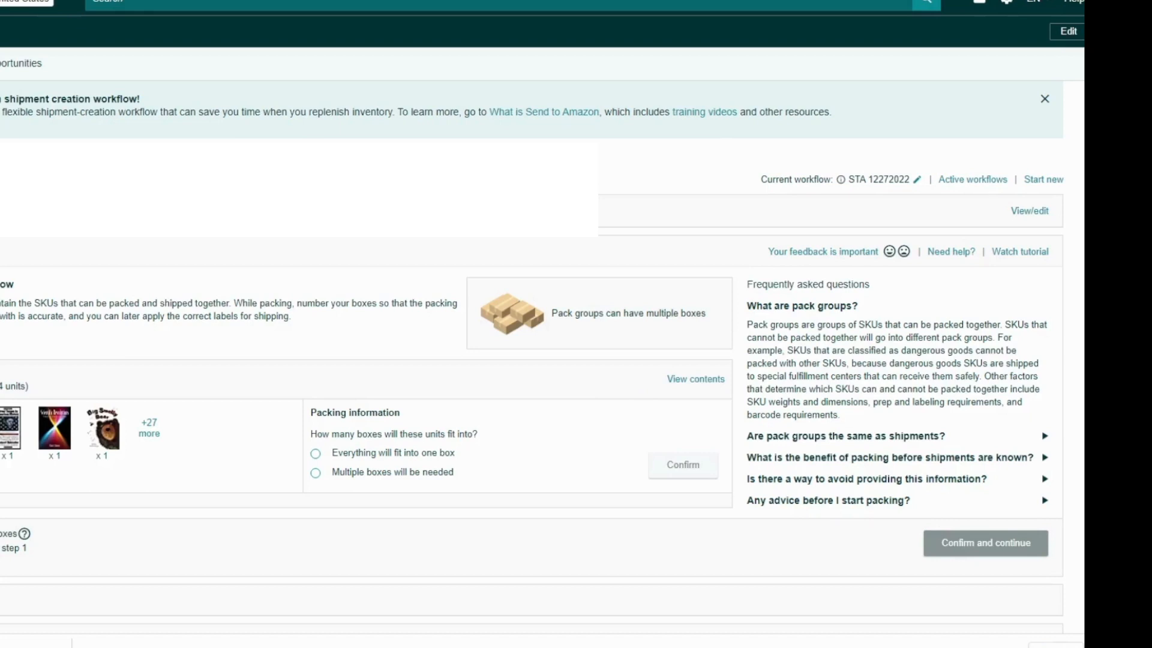
Pack everything into one box of 12 x 12 x 12 in weighing 48 lb and confirm the packing information.
{"action": "left_click", "coordinate": [432, 457]}
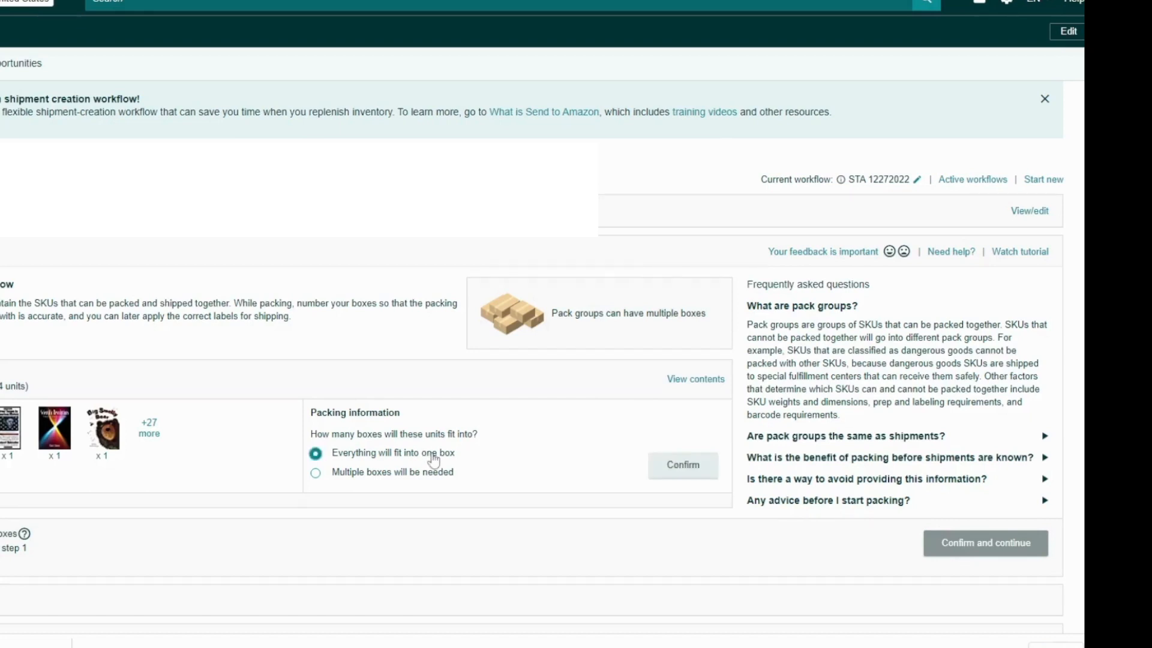
{"action": "left_click", "coordinate": [673, 472]}
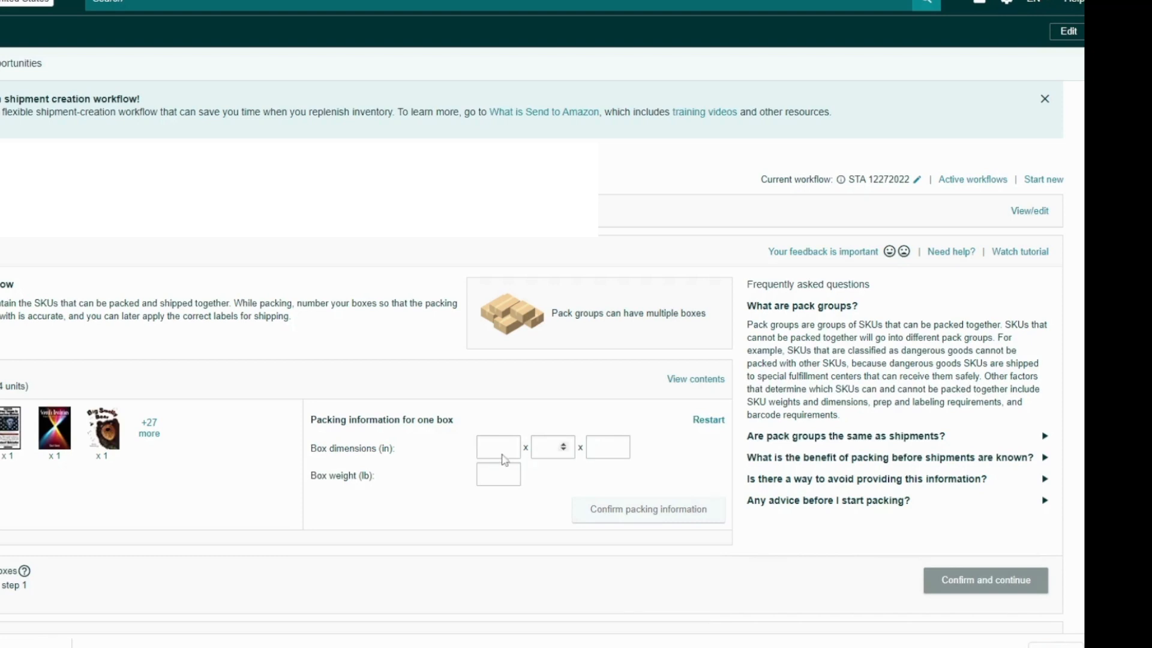
{"action": "type", "text": "12"}
{"action": "key", "text": "Tab"}
{"action": "type", "text": "12"}
{"action": "key", "text": "Tab"}
{"action": "key", "text": "Tab"}
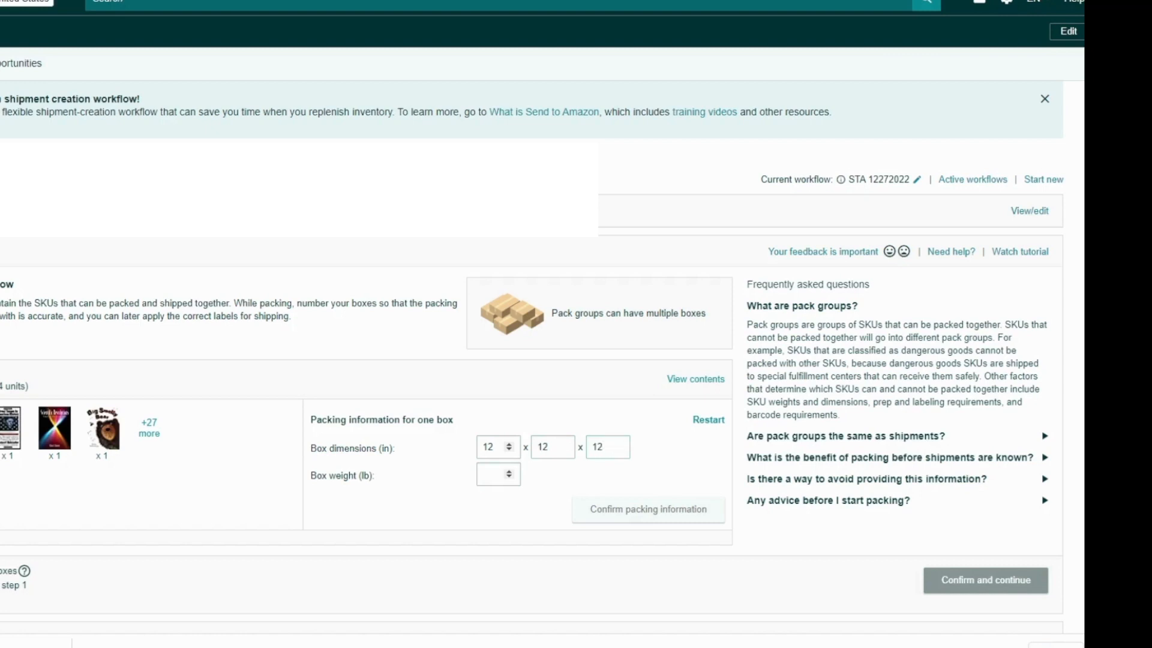
{"action": "type", "text": "48"}
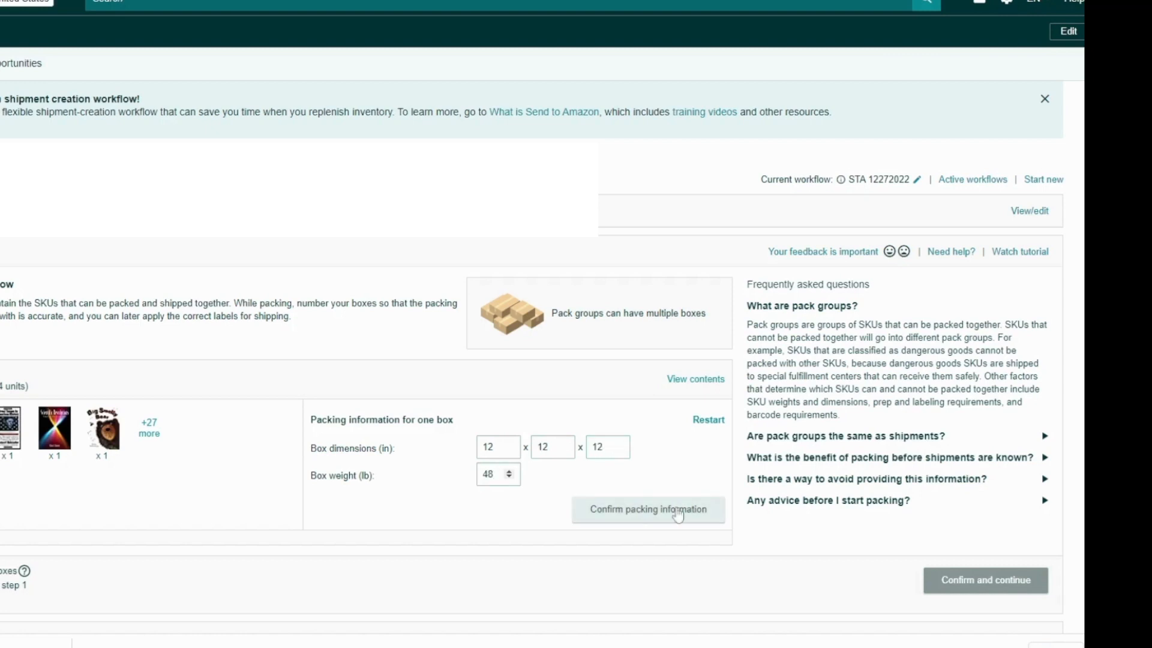
{"action": "left_click", "coordinate": [675, 509]}
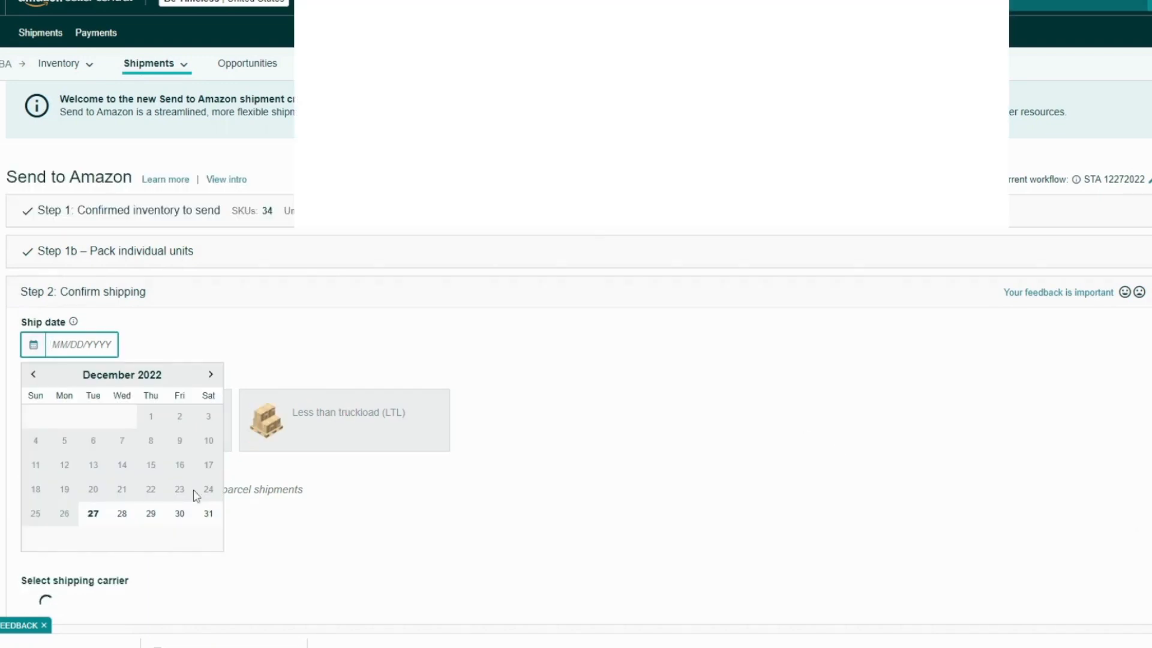
Set the ship date to December 30, 2022, and print the shipment's box and shipping labels as Thermal printing - 4 x 6 inches.
{"action": "left_click", "coordinate": [180, 513]}
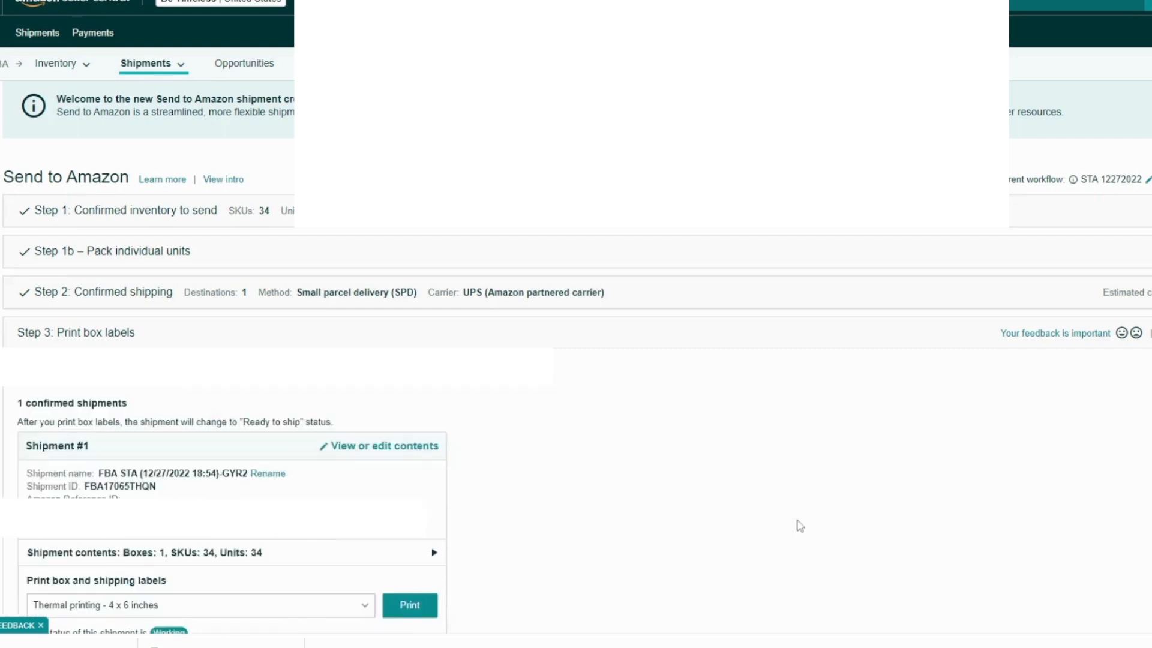
{"action": "scroll", "coordinate": [648, 494], "scroll_direction": "down", "scroll_amount": 2}
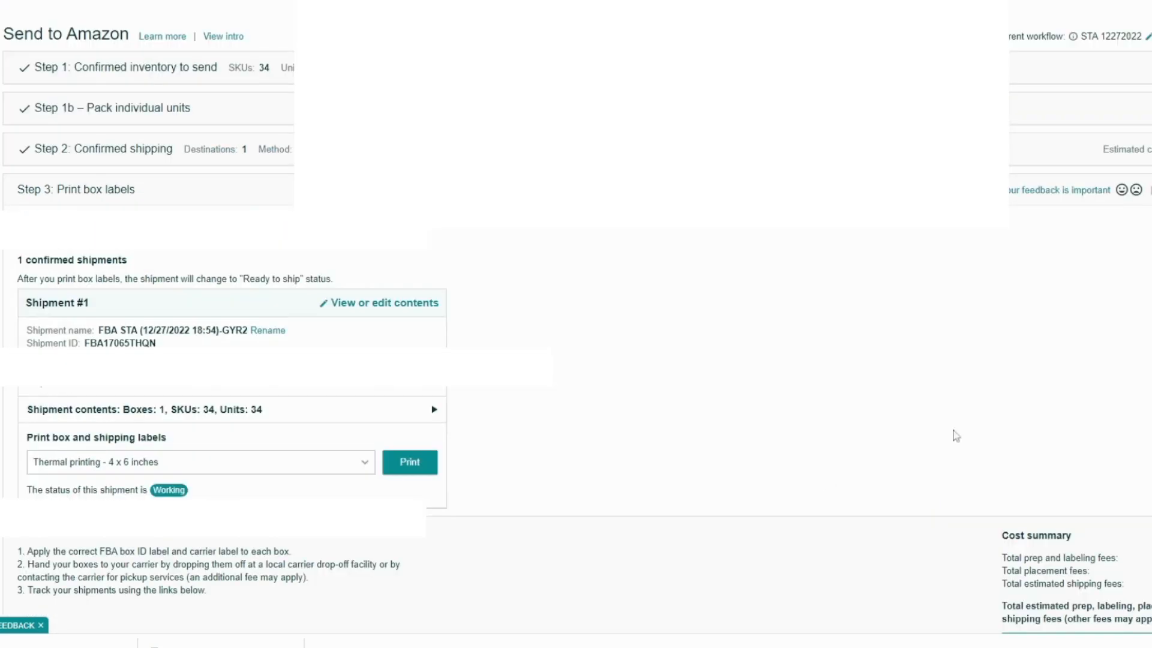
{"action": "left_click", "coordinate": [286, 465]}
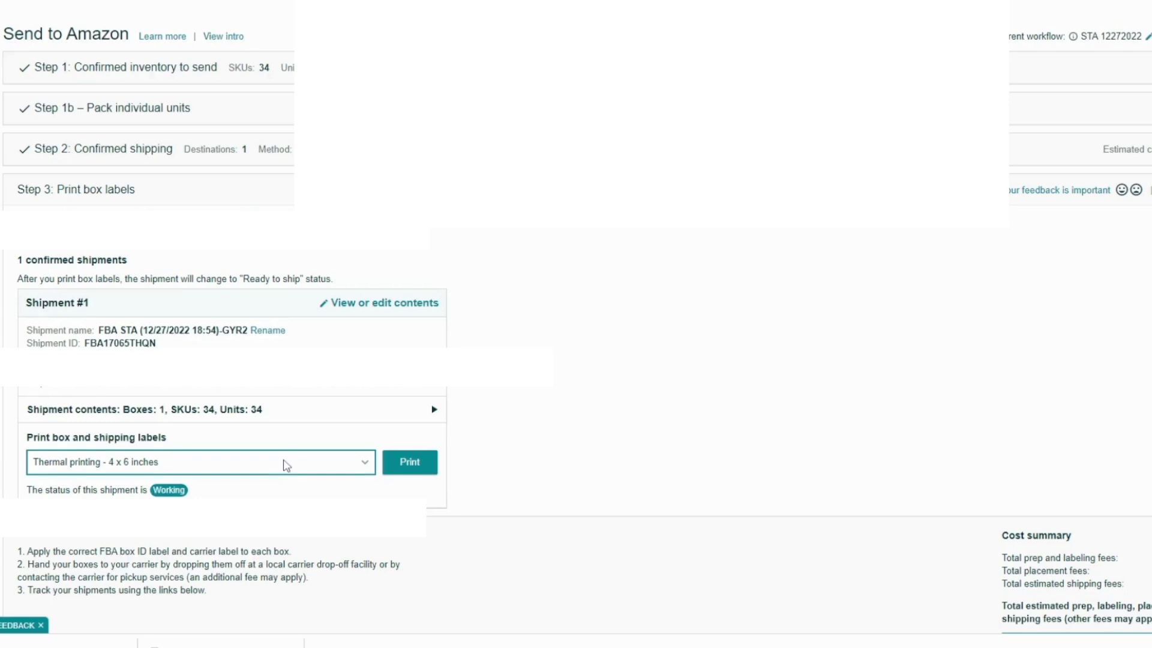
{"action": "left_click", "coordinate": [435, 471]}
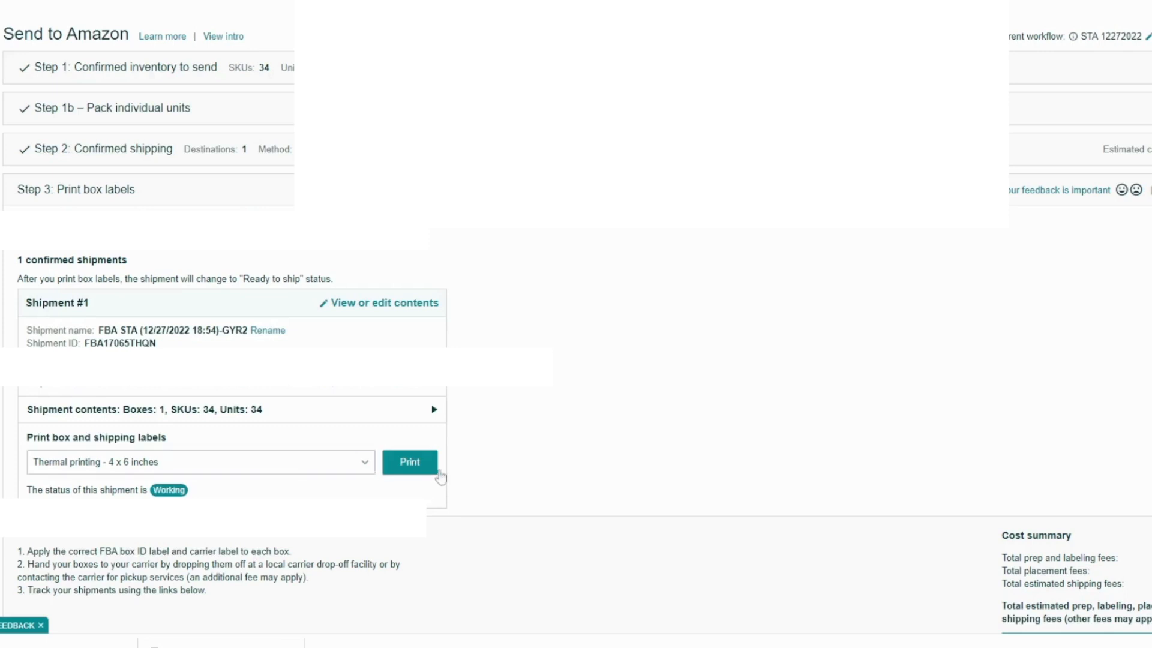